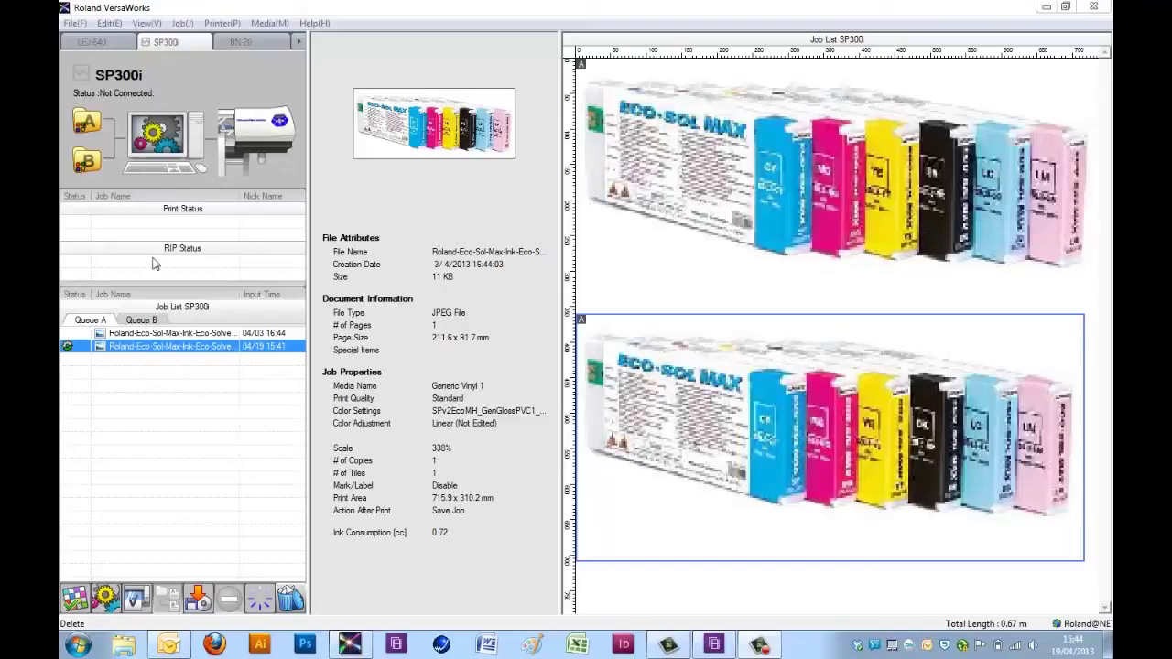
Open the Job Log and inspect the RIP End, New Job(A) and samer.eps Print End entries
click(145, 24)
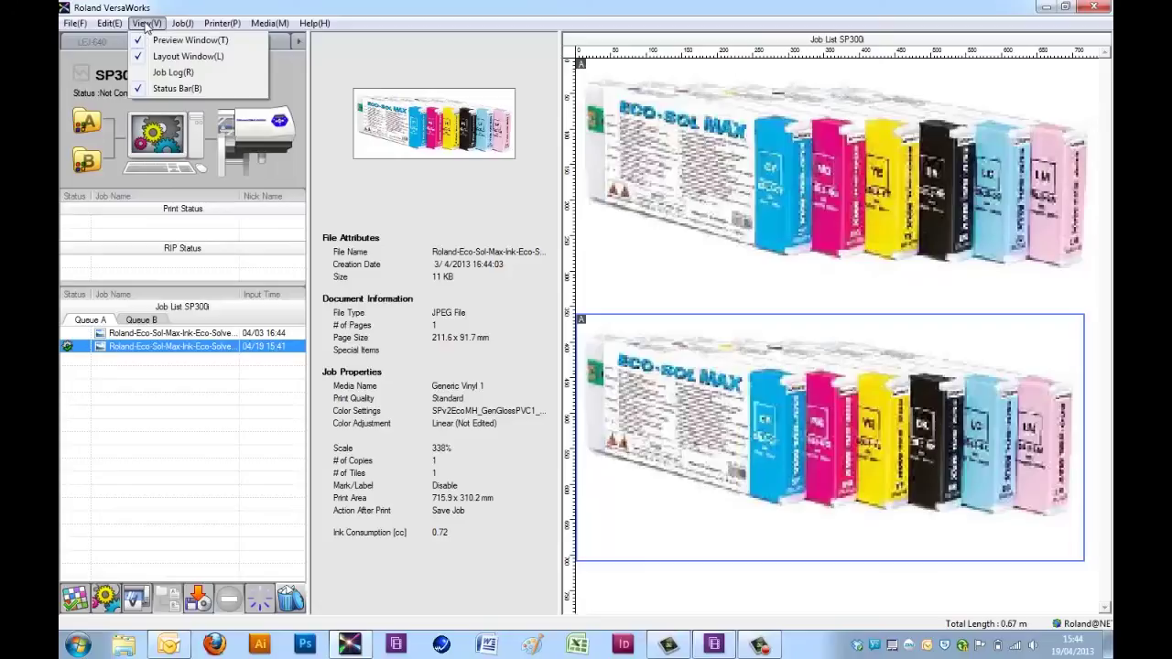
click(170, 74)
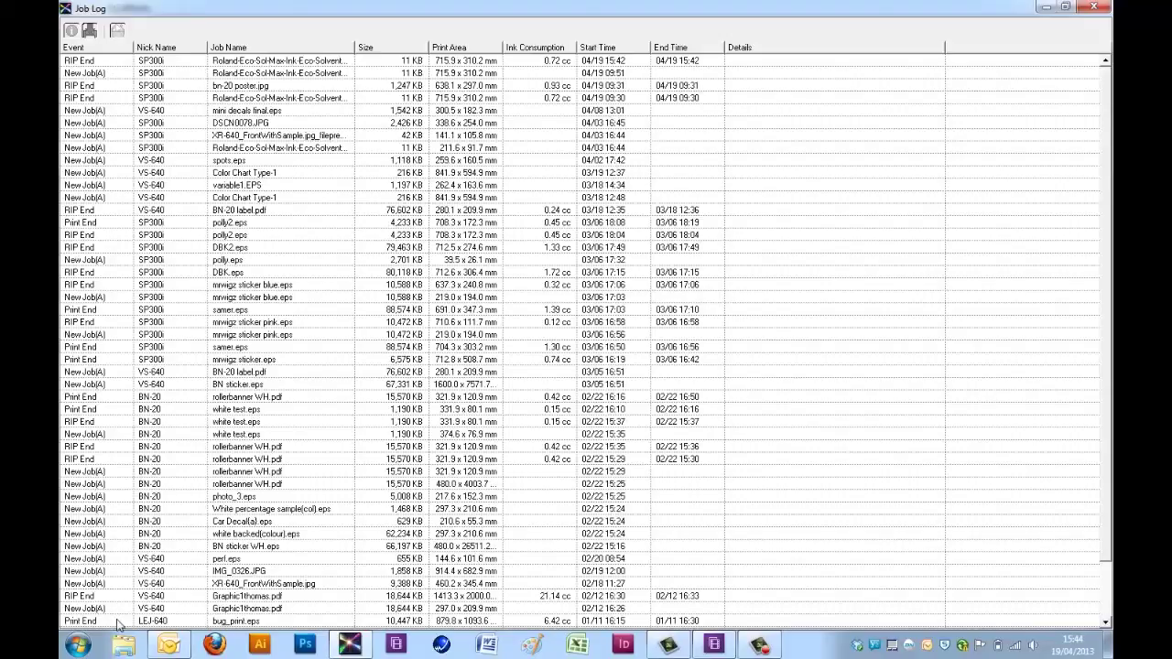
click(112, 62)
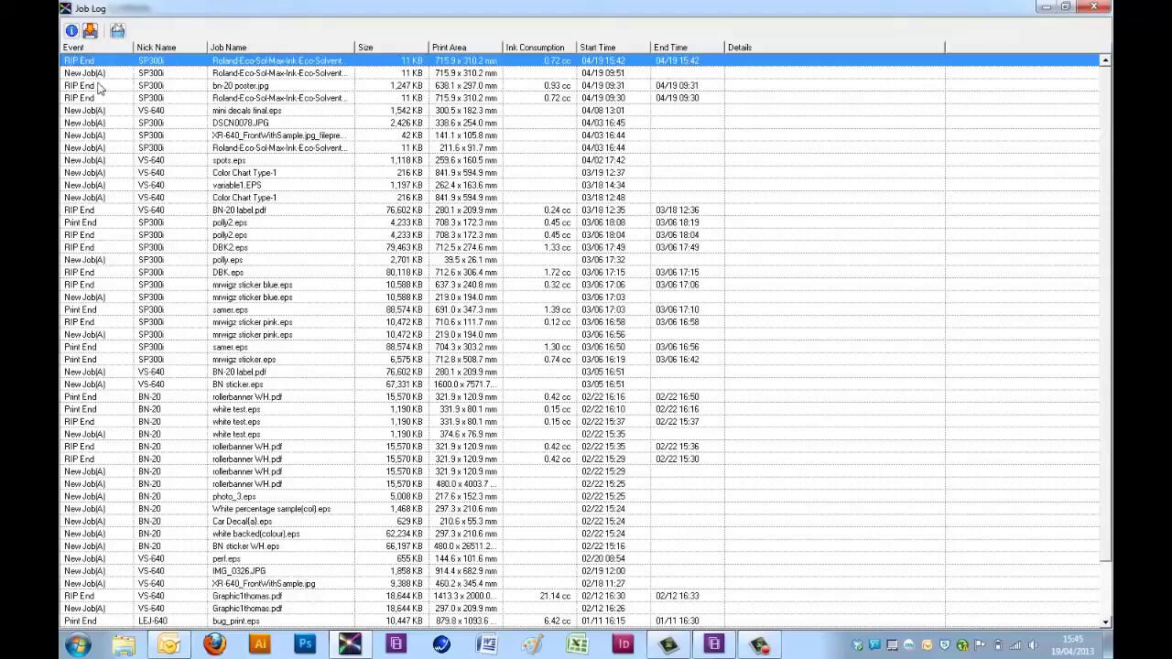
click(97, 77)
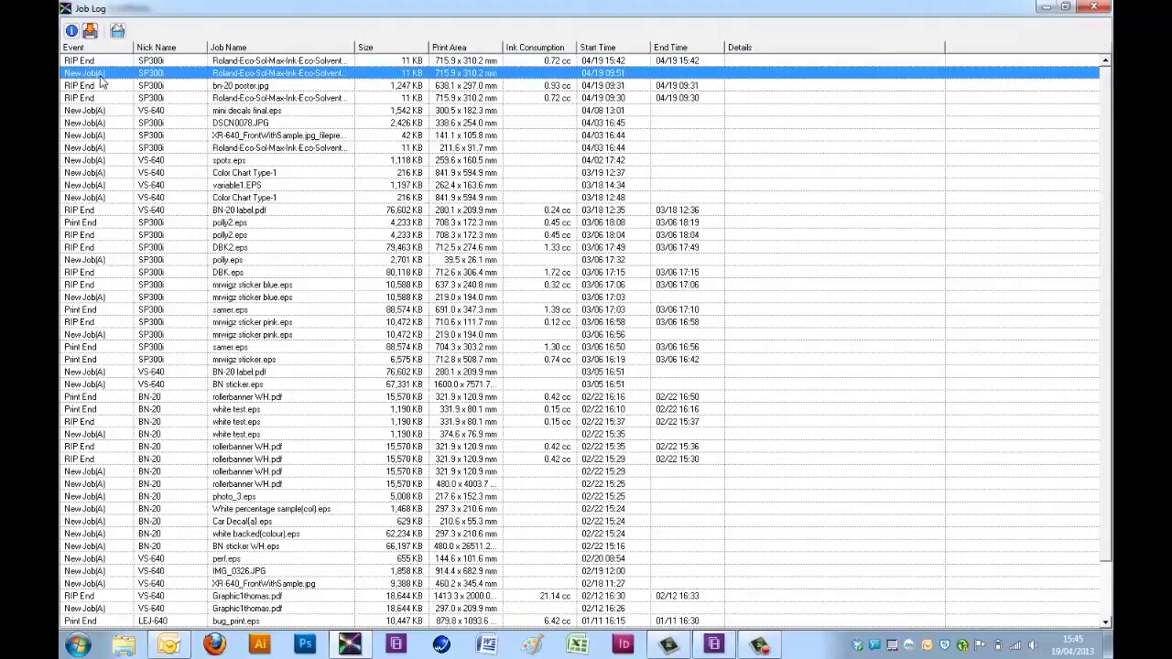
click(90, 62)
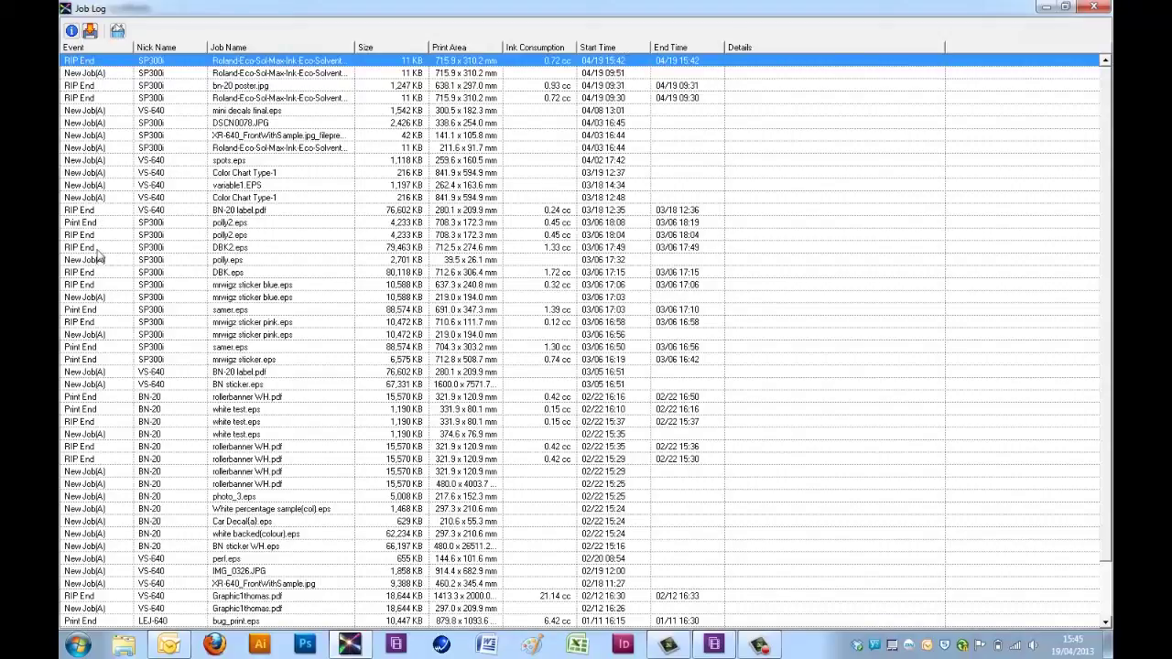
click(91, 312)
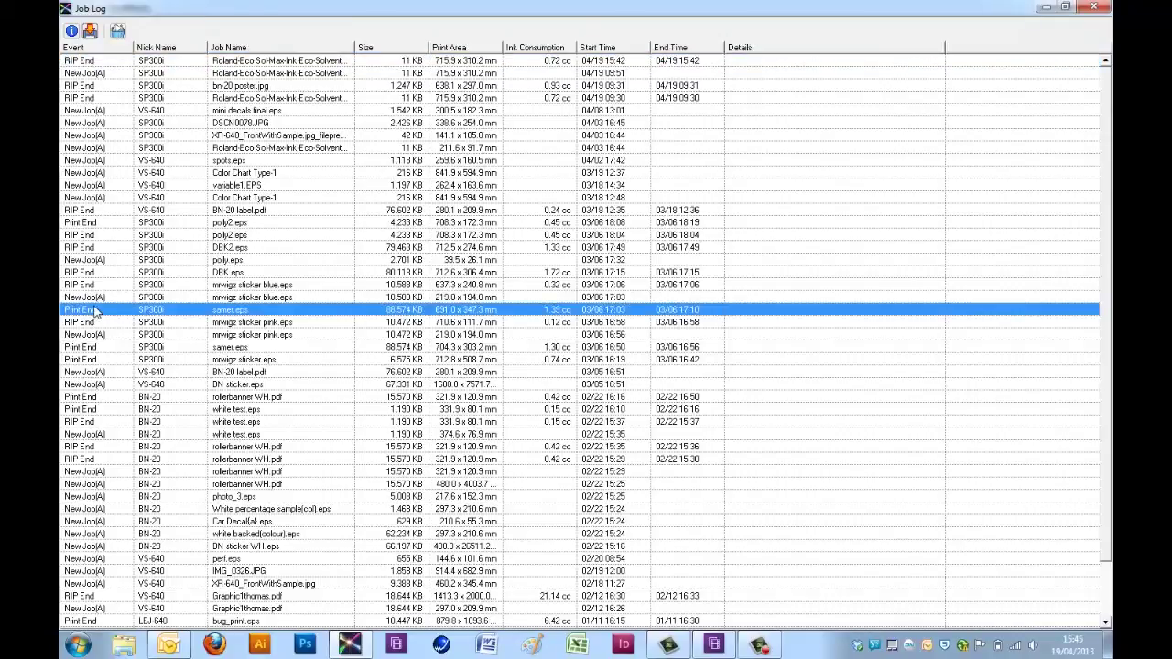
click(160, 75)
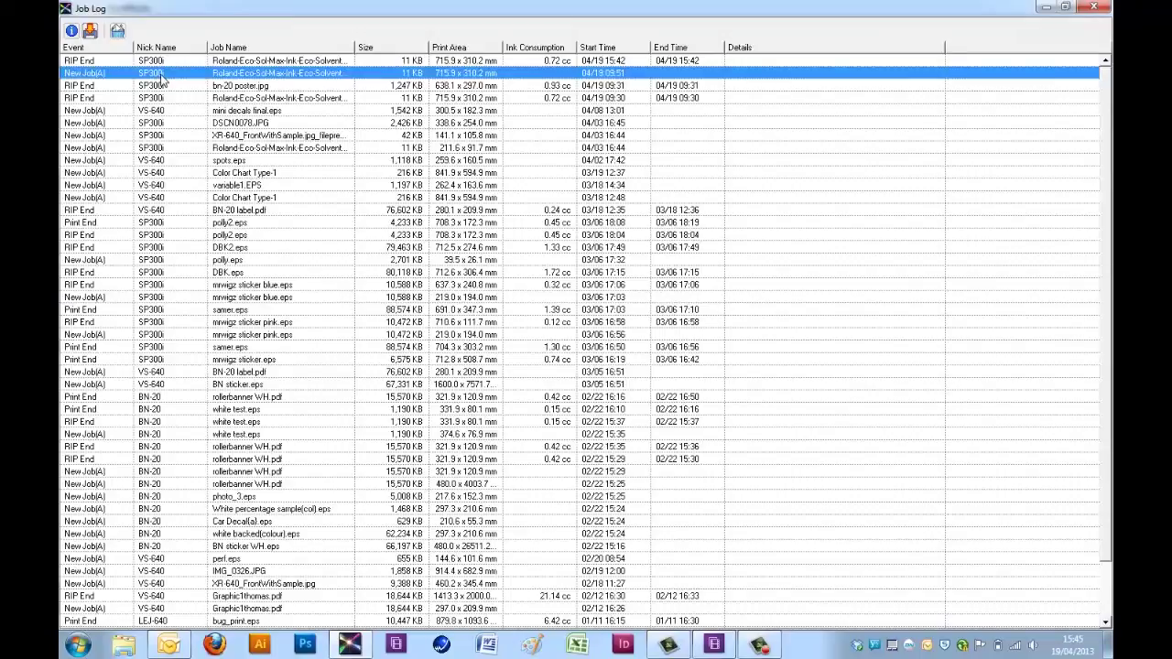
click(72, 32)
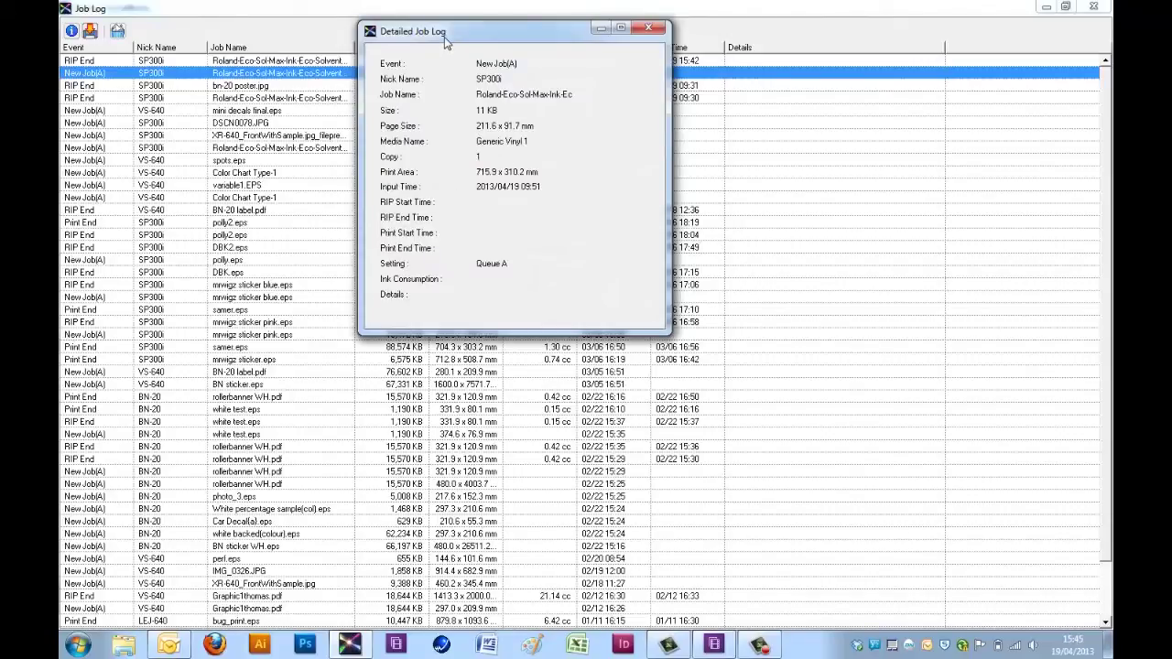
drag(444, 37, 441, 81)
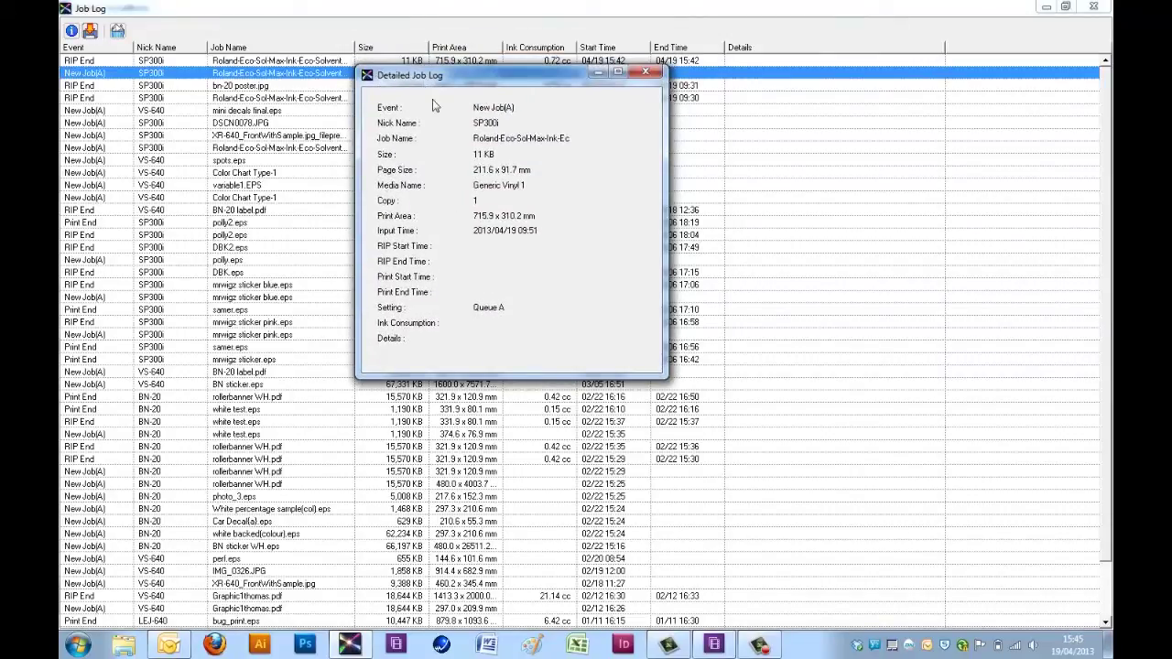
click(658, 73)
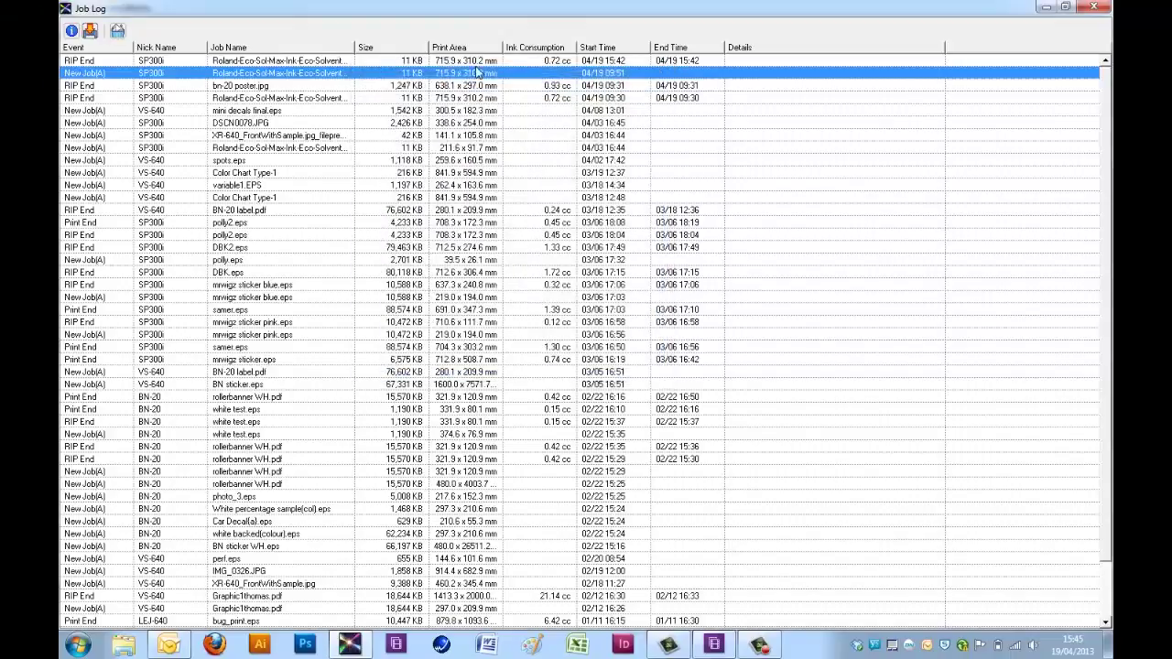
click(94, 63)
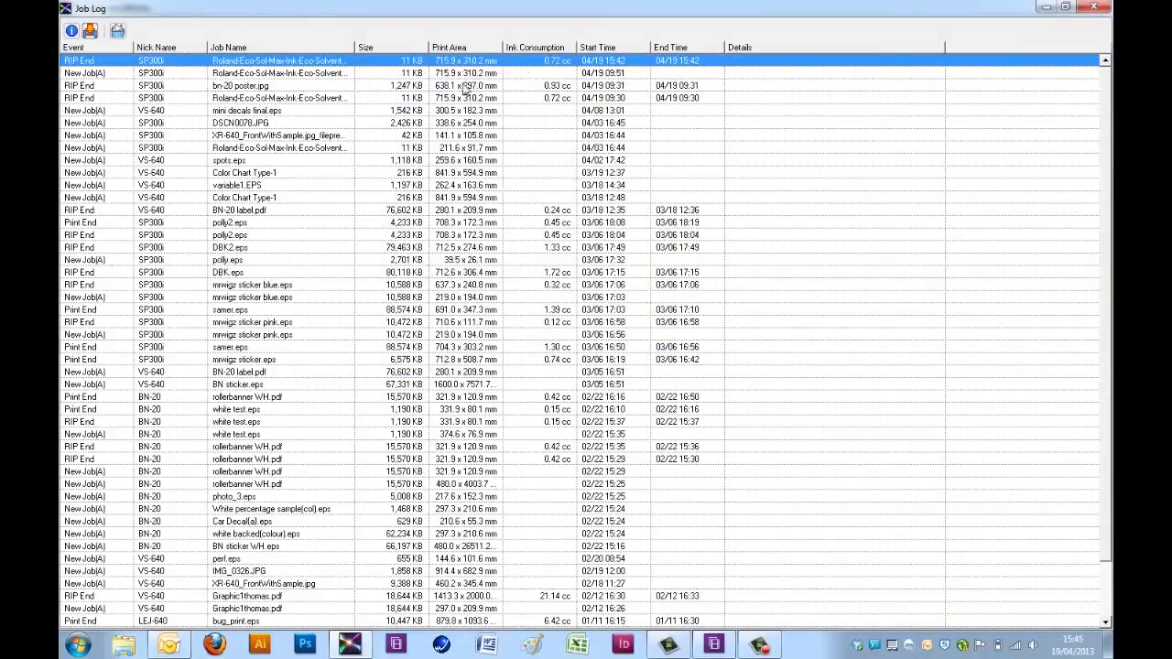
click(72, 30)
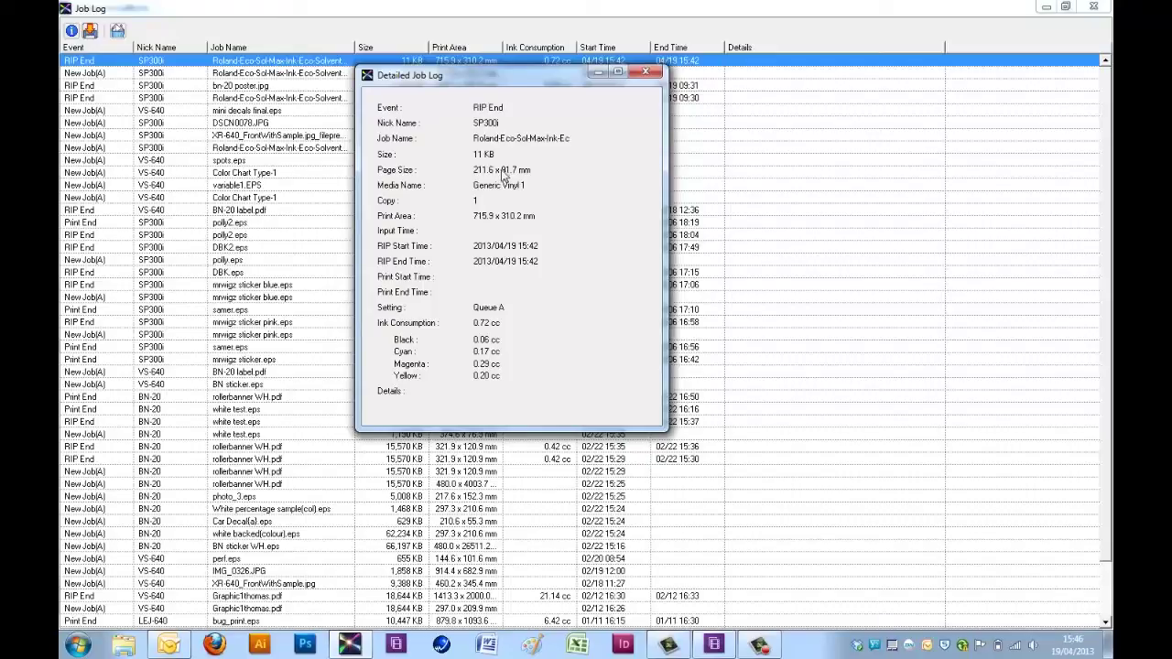
click(653, 72)
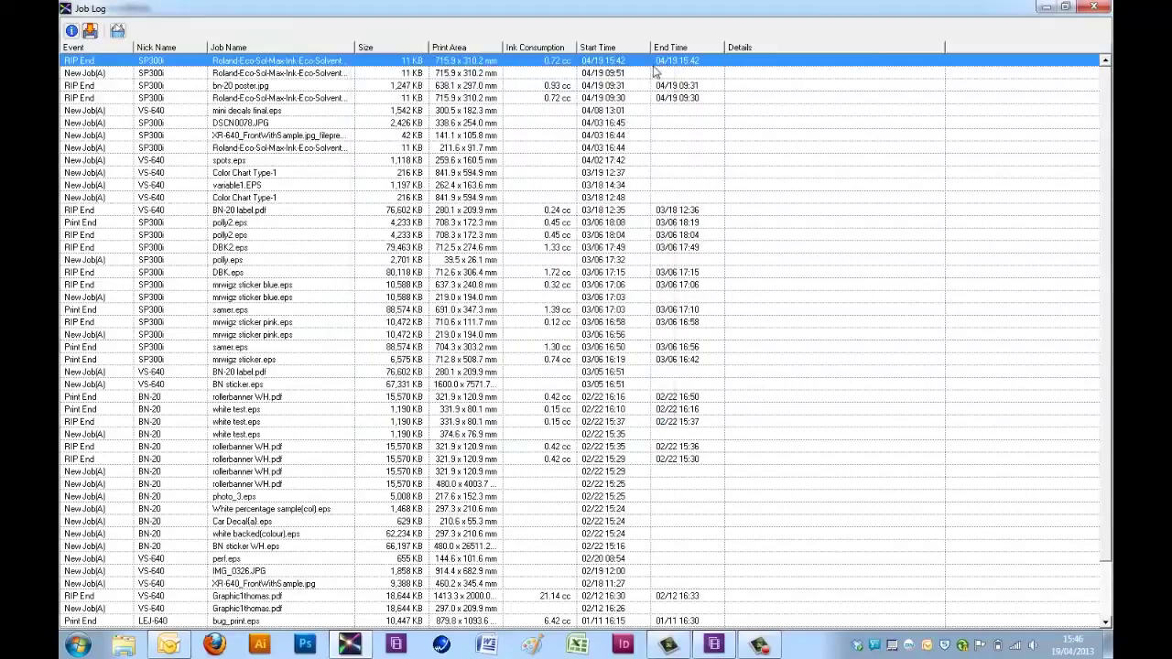
click(91, 31)
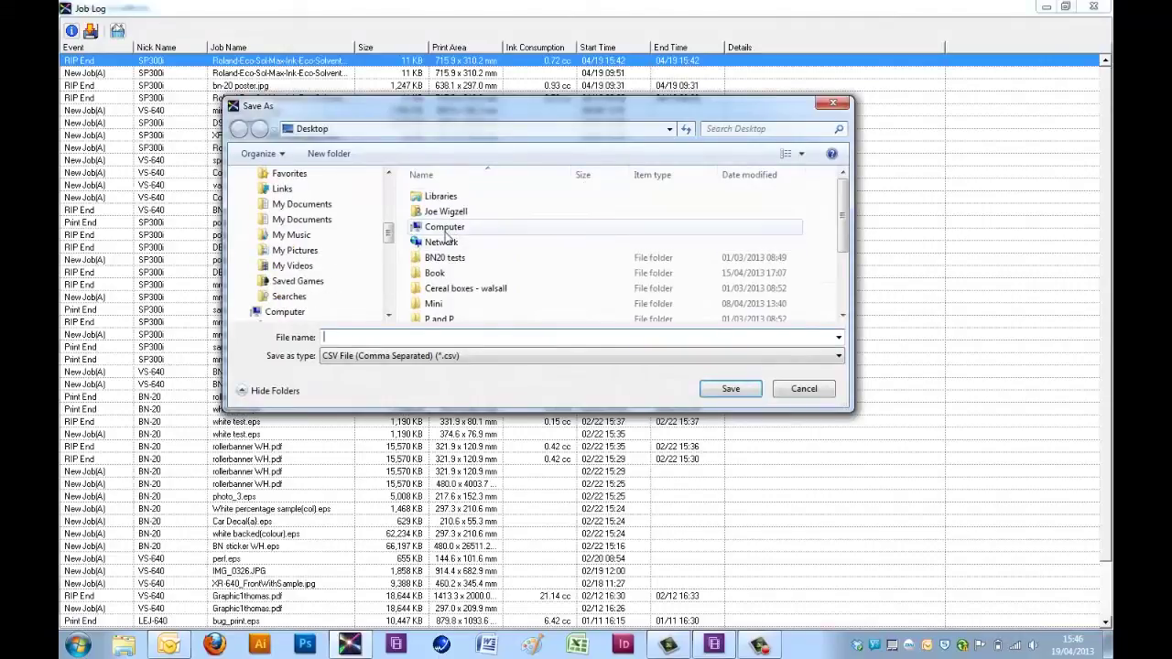
click(490, 356)
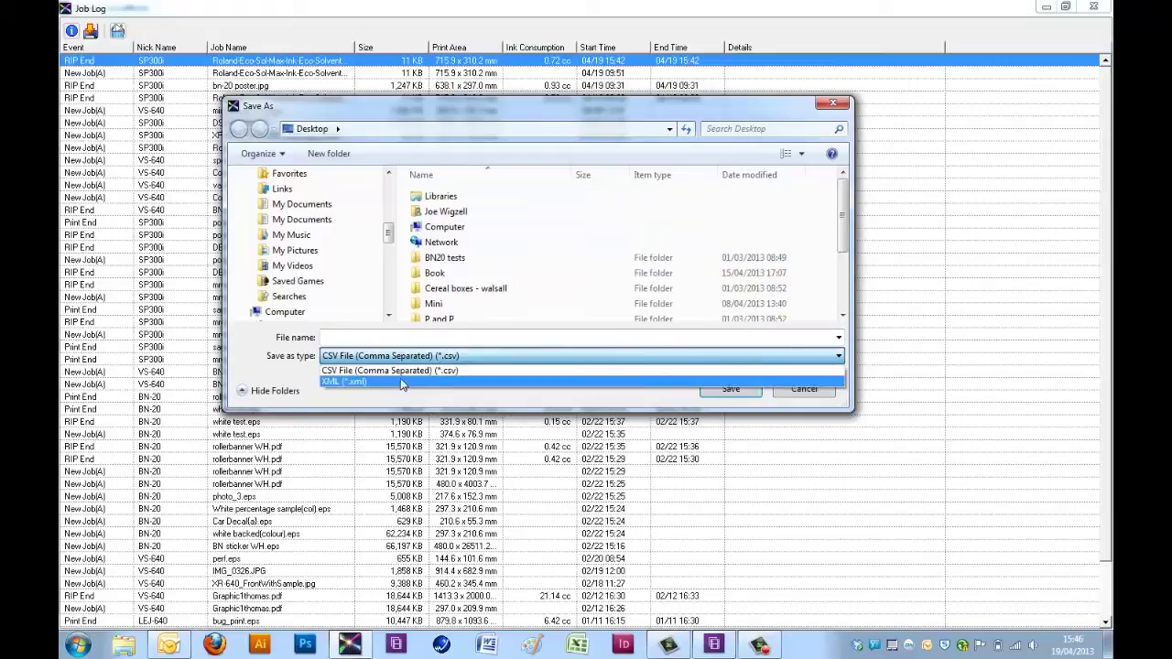
click(669, 405)
click(797, 391)
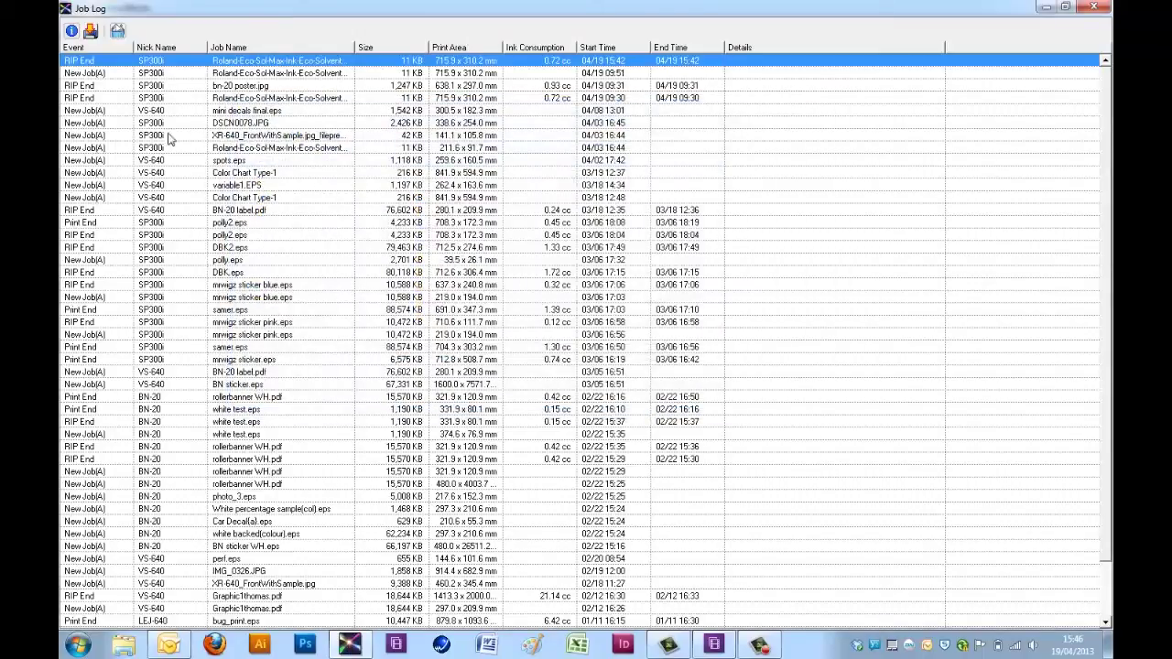
Delete the entries from polly2.eps to white test.eps, then select the newest RIP End entry
click(167, 223)
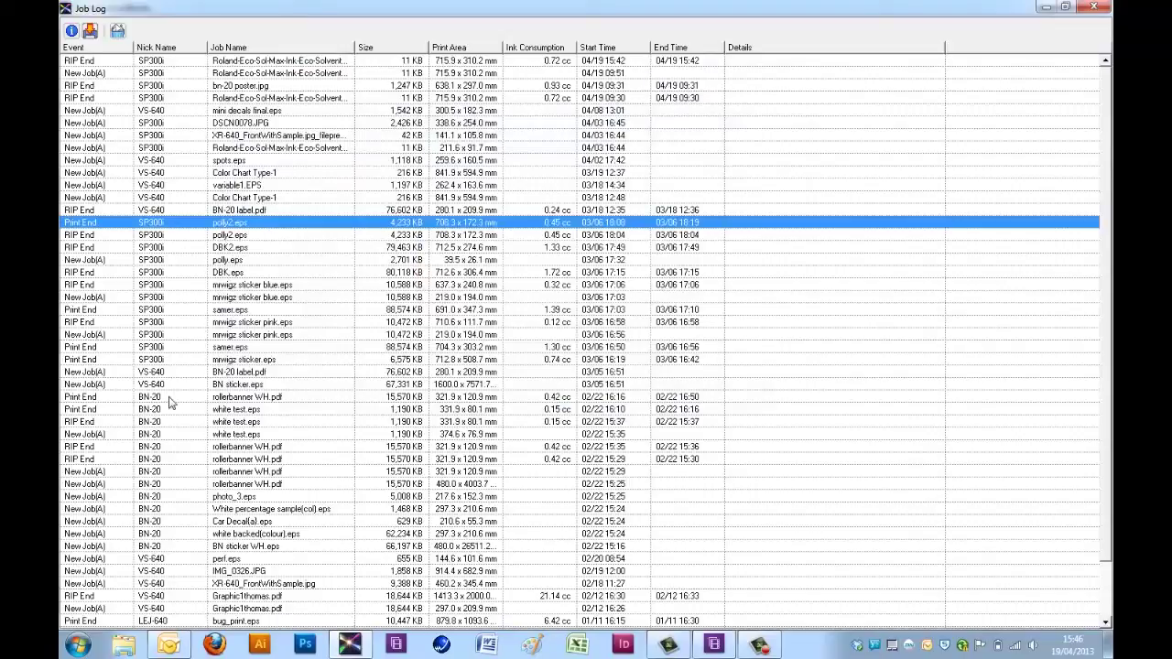
shift+click(180, 435)
click(117, 30)
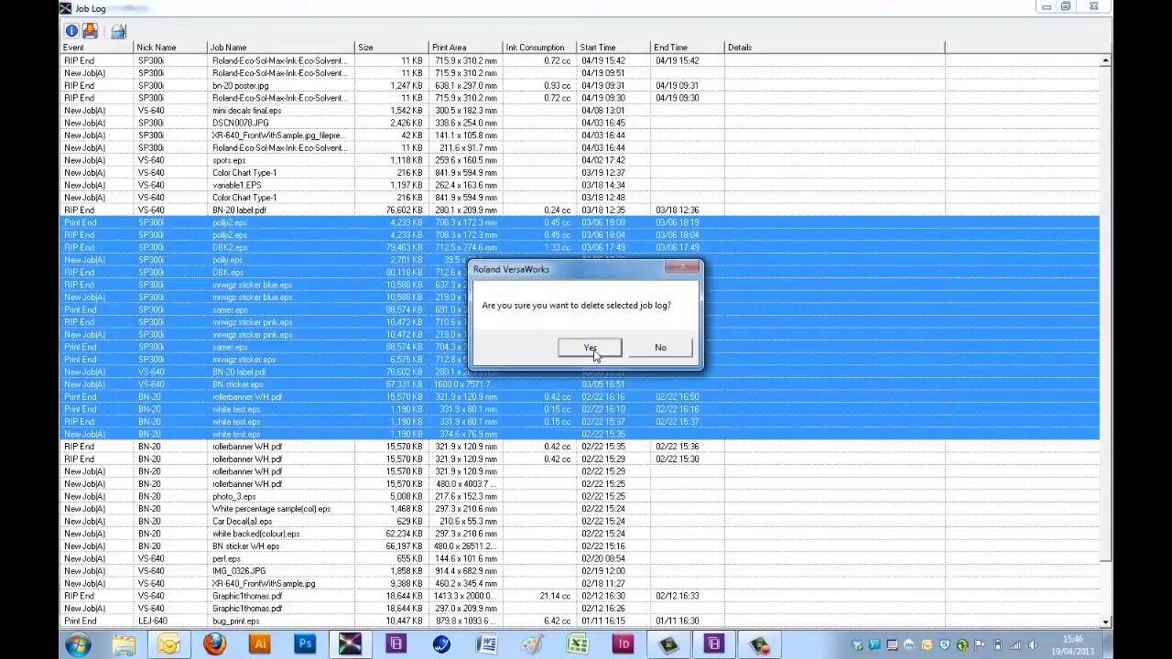
click(590, 348)
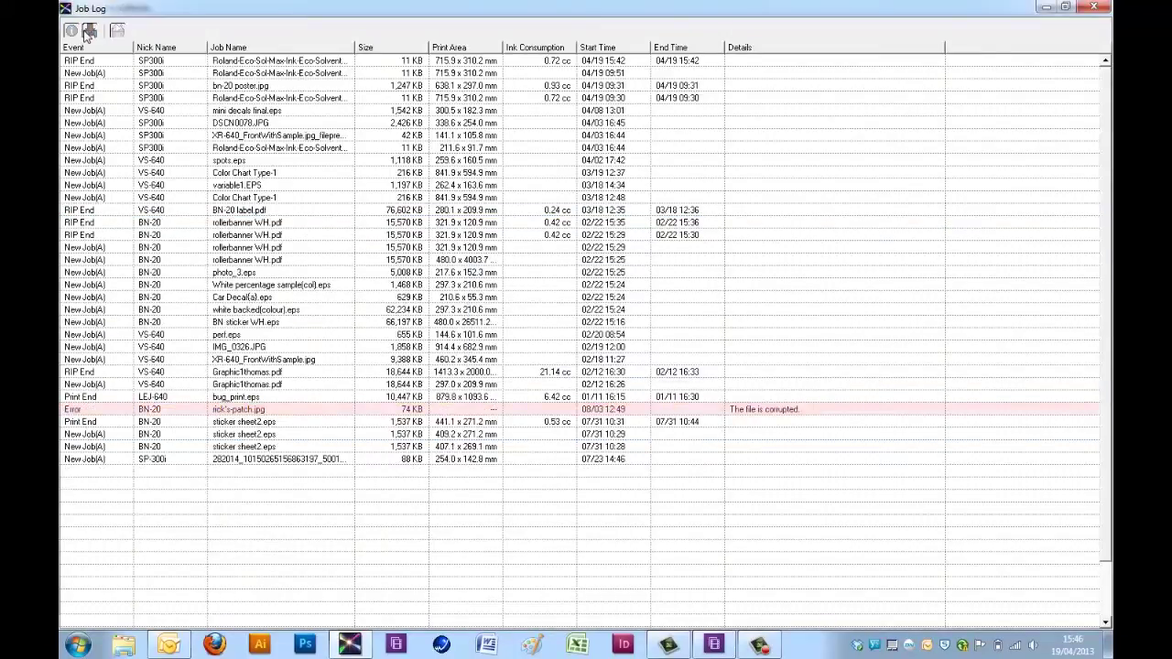
click(109, 61)
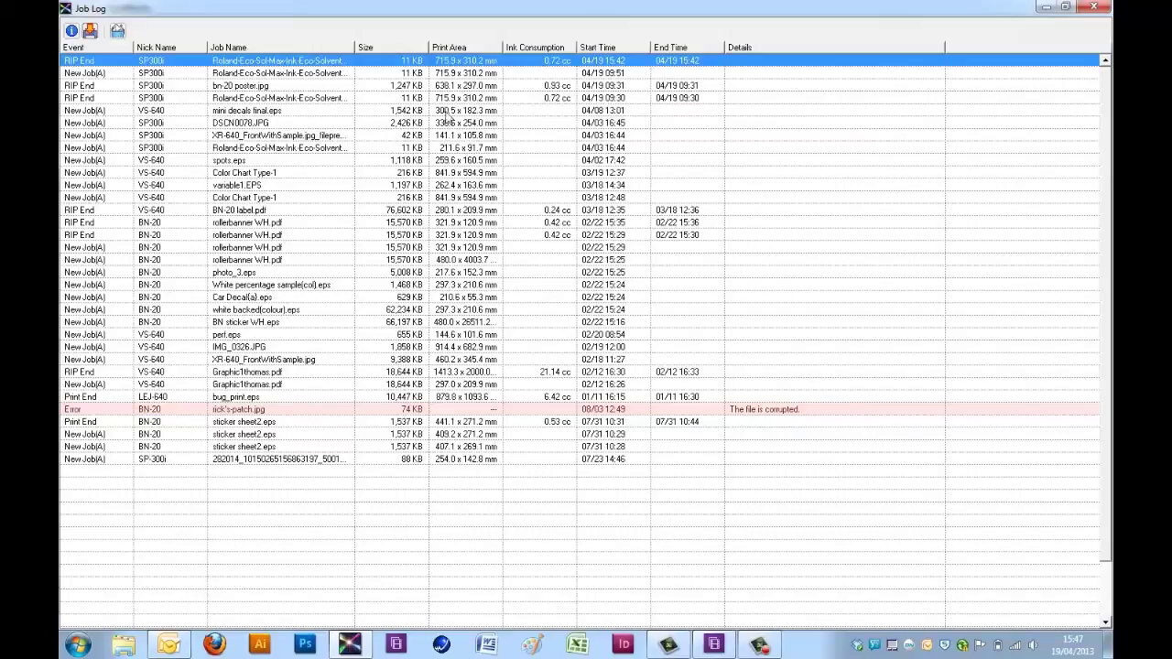
Close the Job Log and review the first queued job's Layout and Quality settings
click(1094, 7)
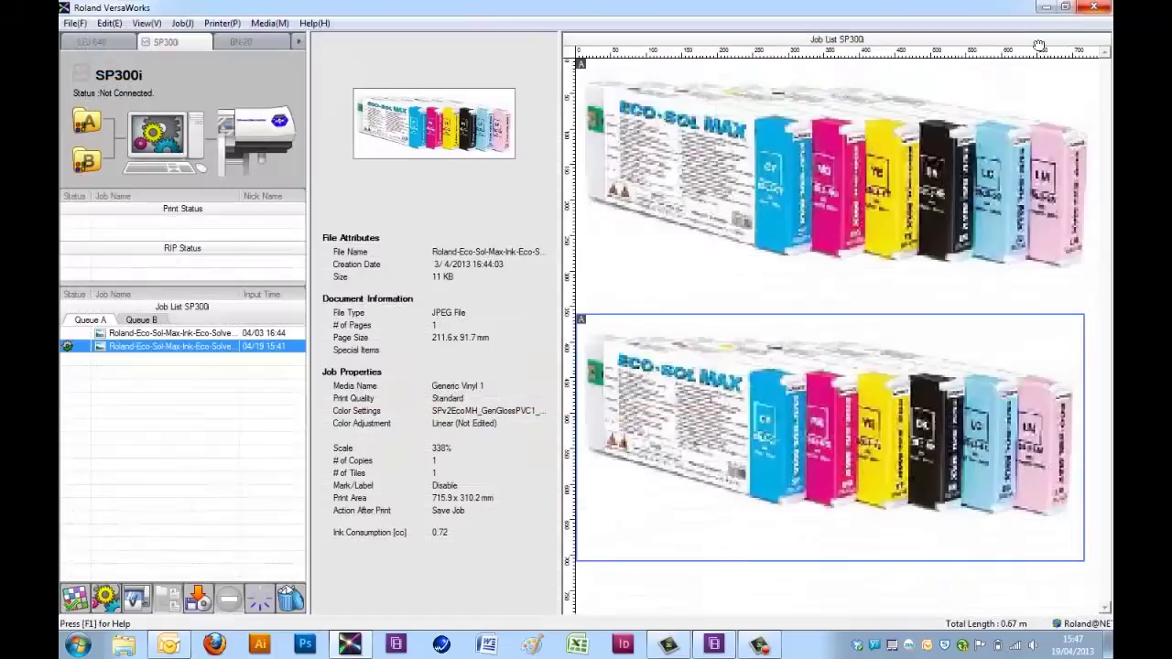
double_click(156, 336)
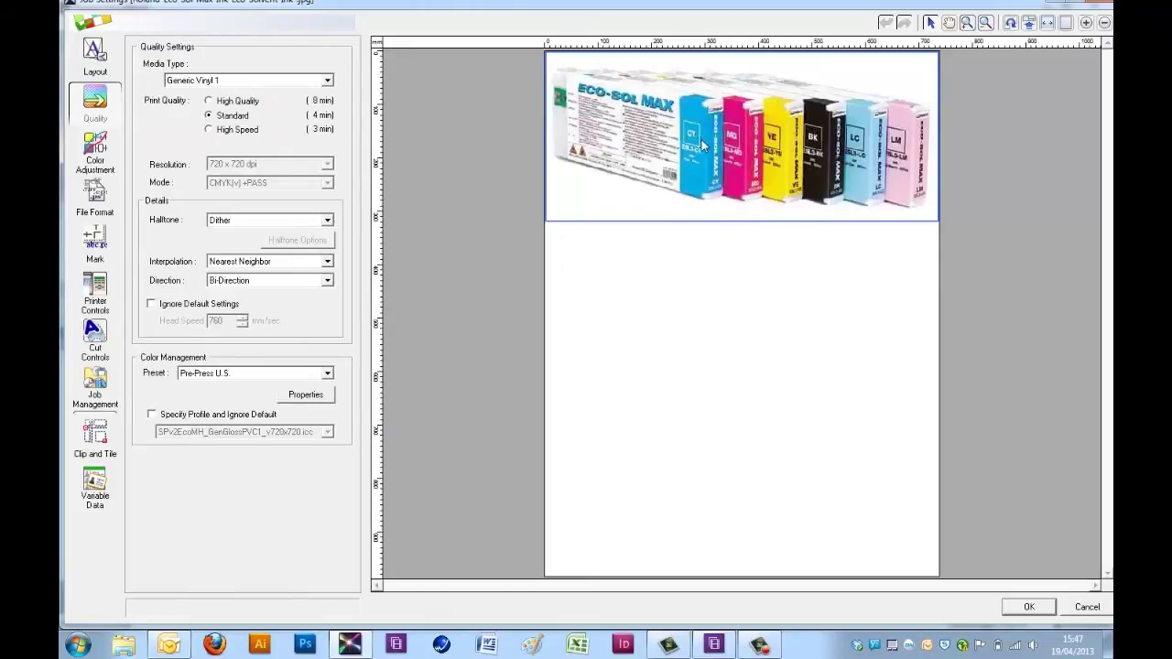
click(95, 57)
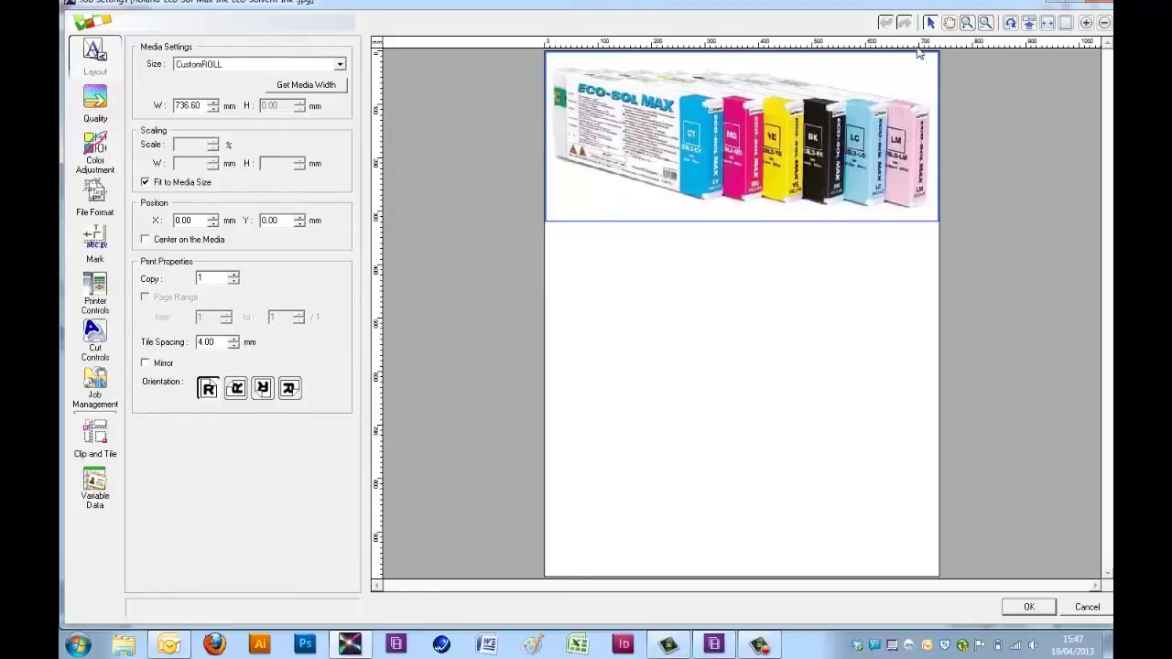
click(95, 100)
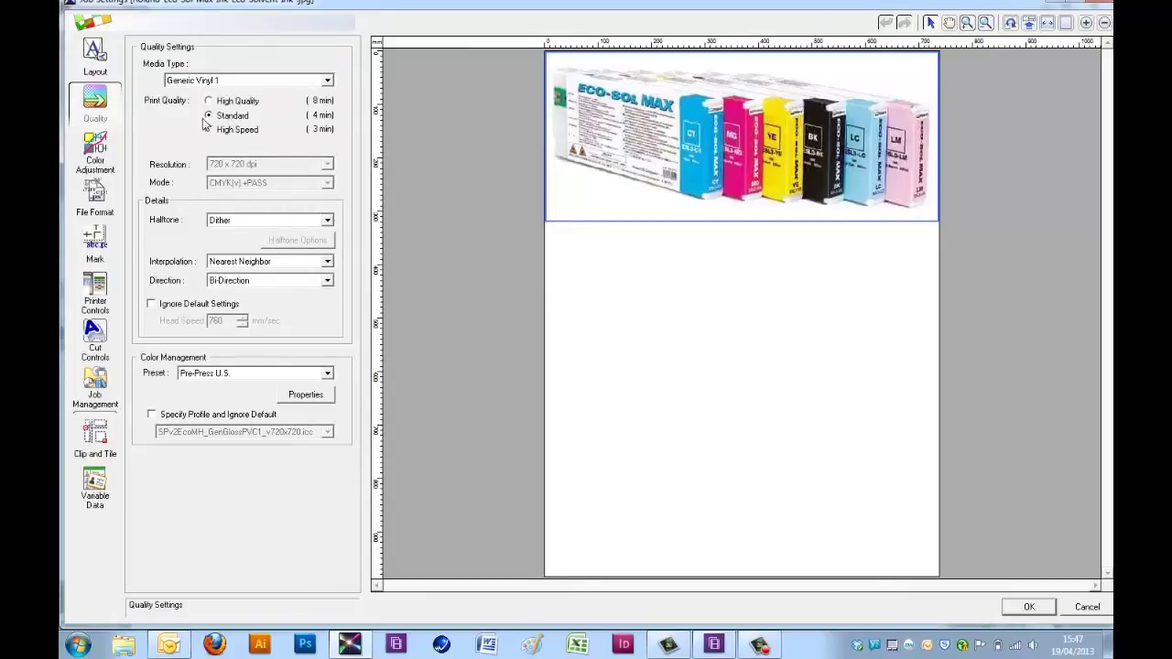
click(1030, 606)
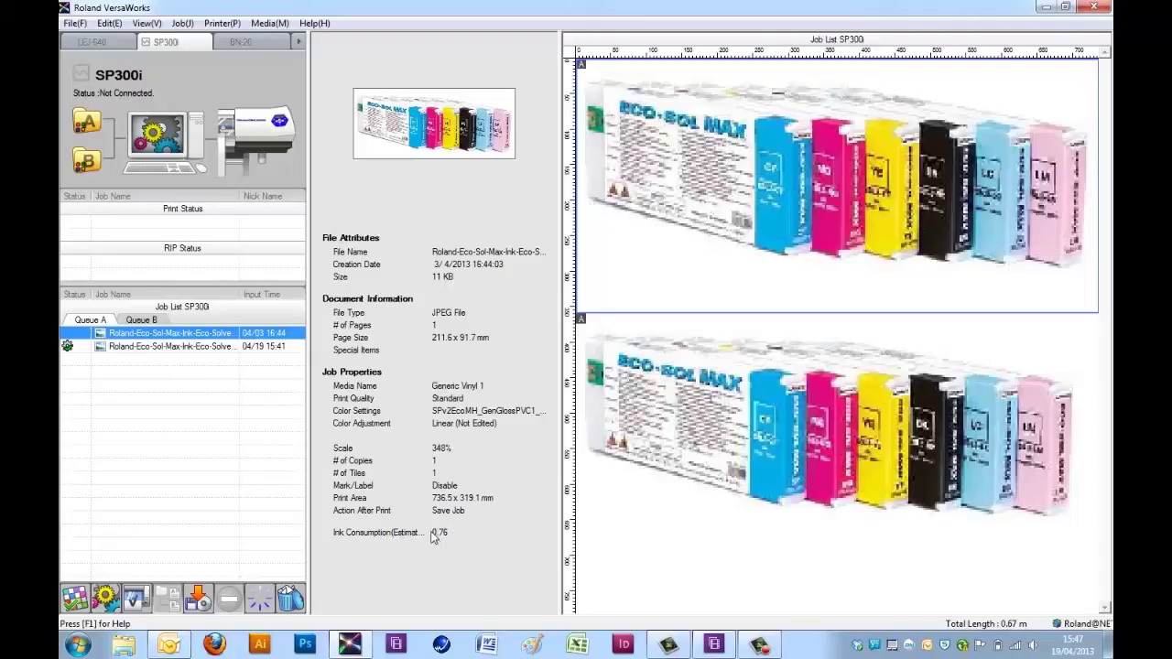
Select the second job in Queue A and bring up the View menu
click(154, 347)
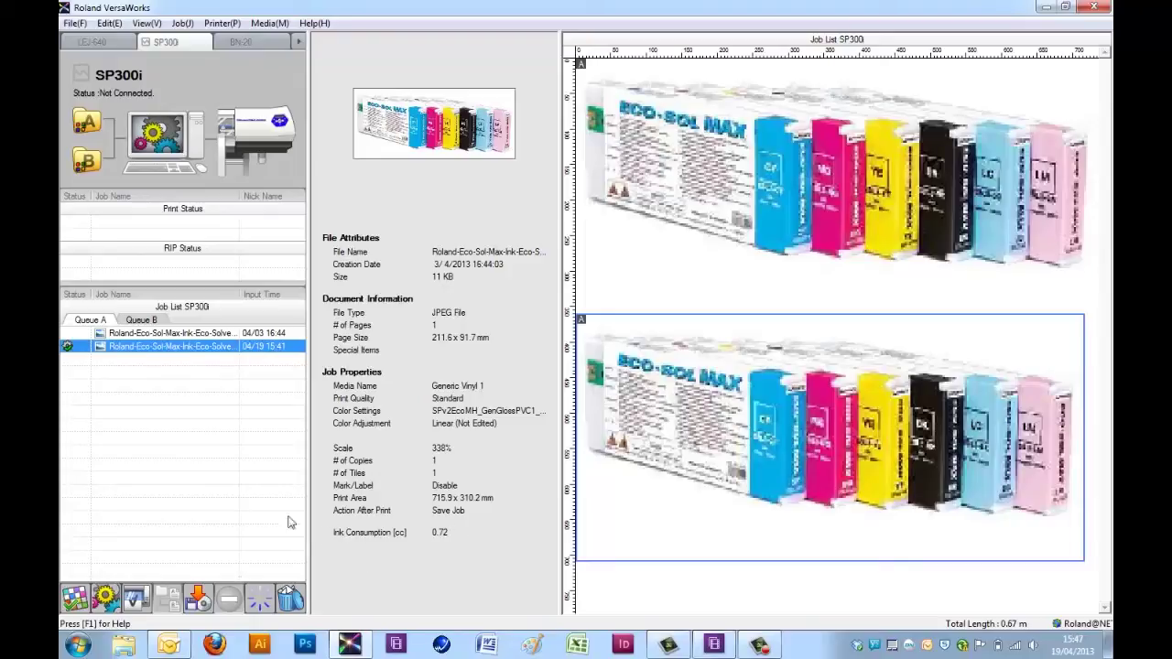
click(108, 22)
mouse_move(144, 26)
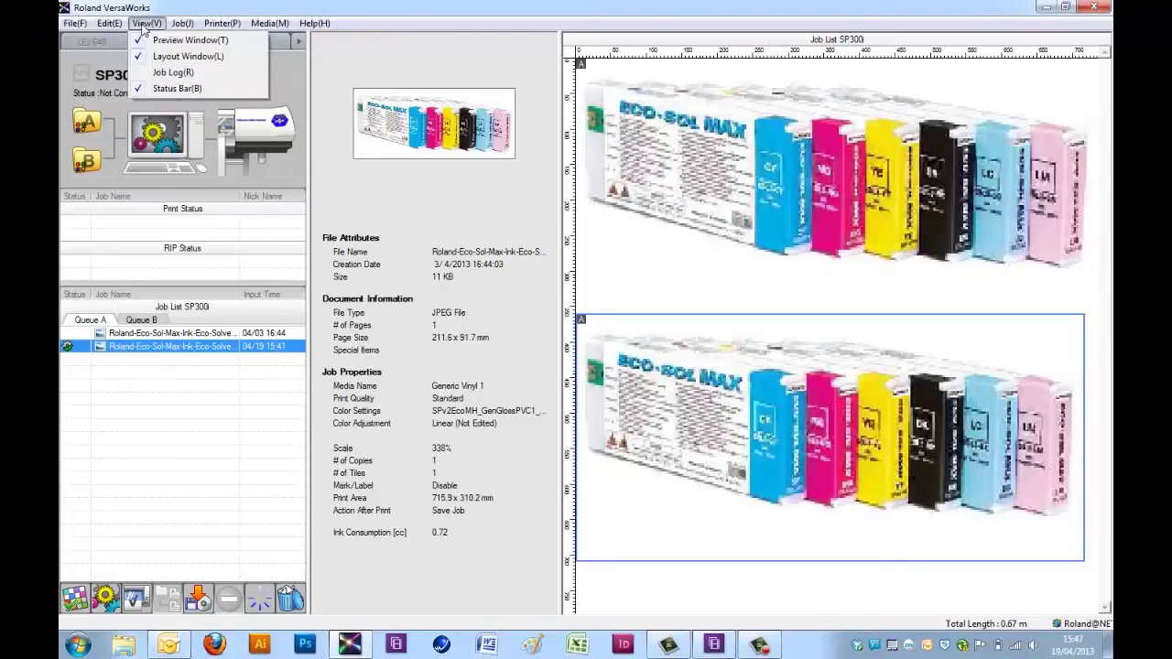
click(165, 77)
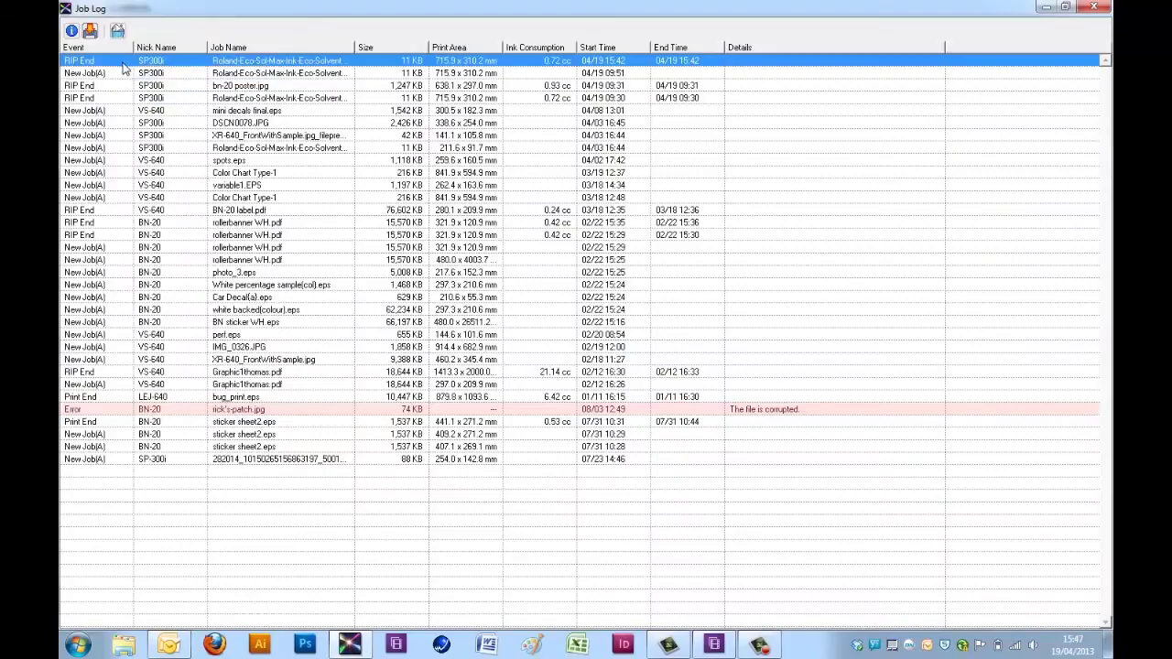
click(239, 73)
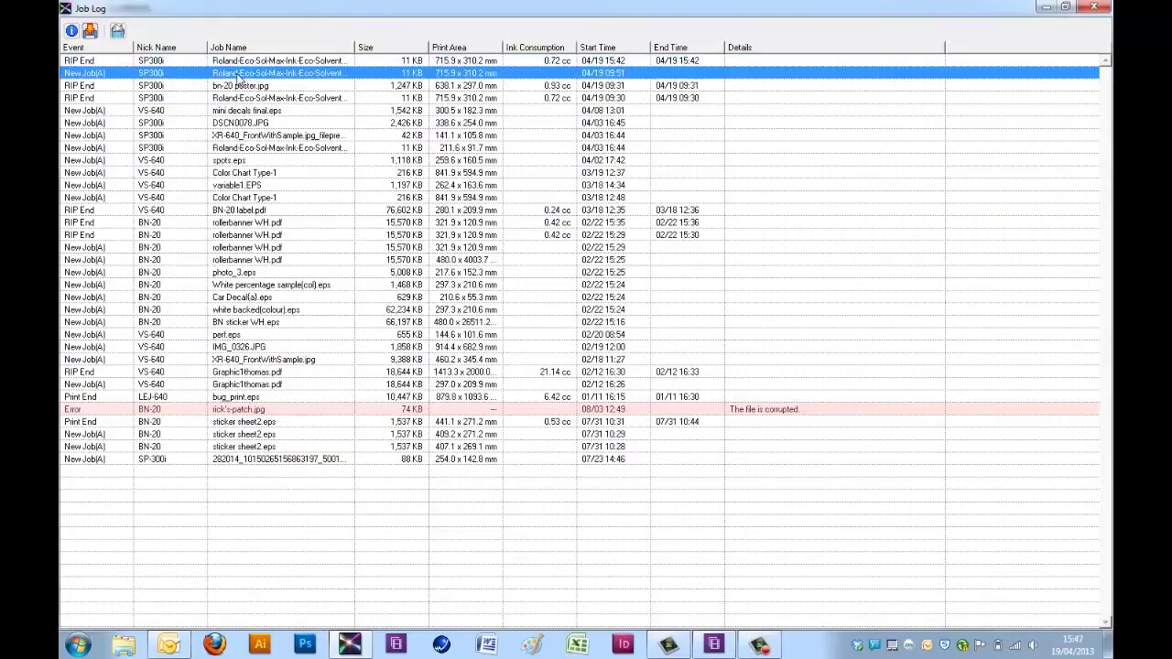
click(237, 61)
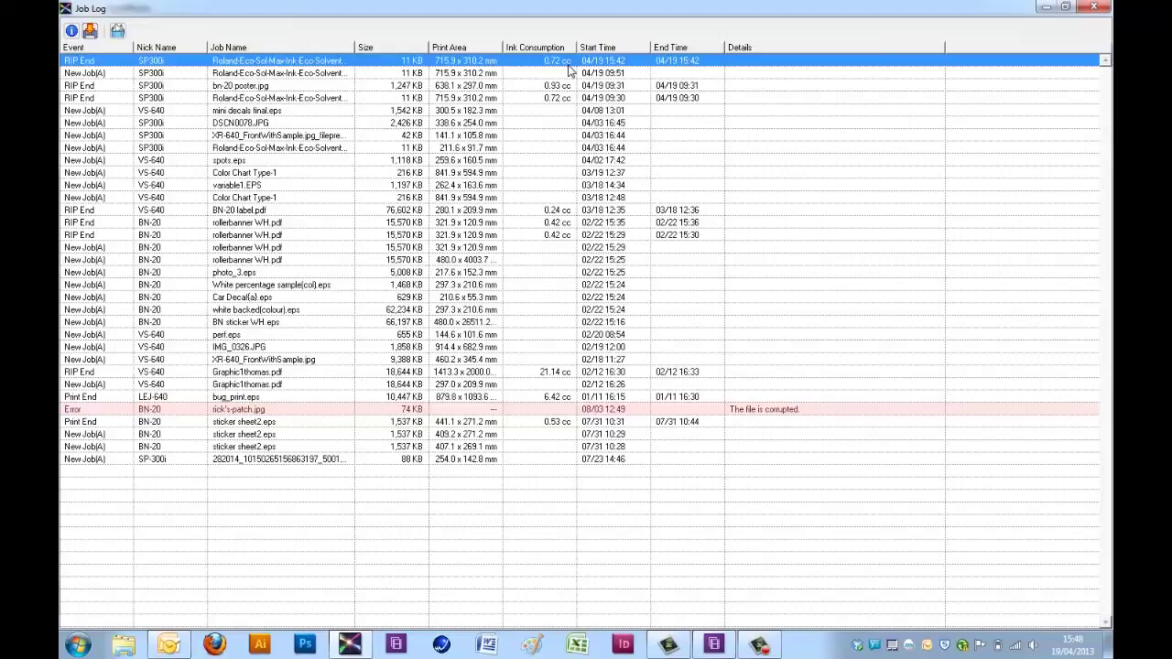
click(1091, 7)
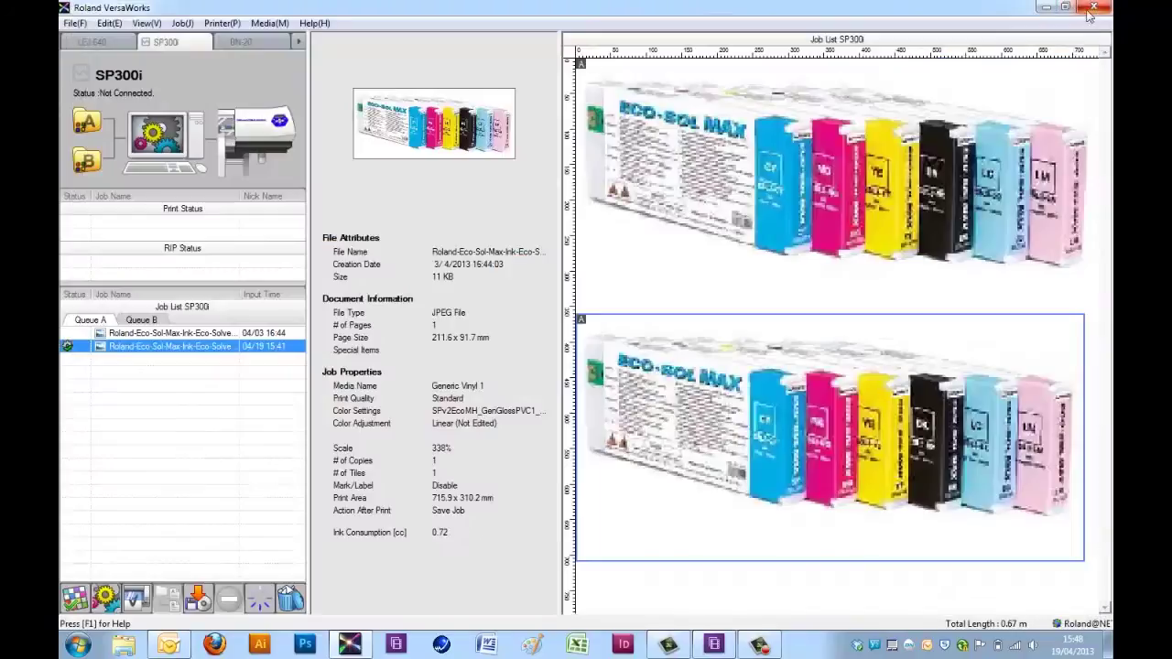
click(144, 25)
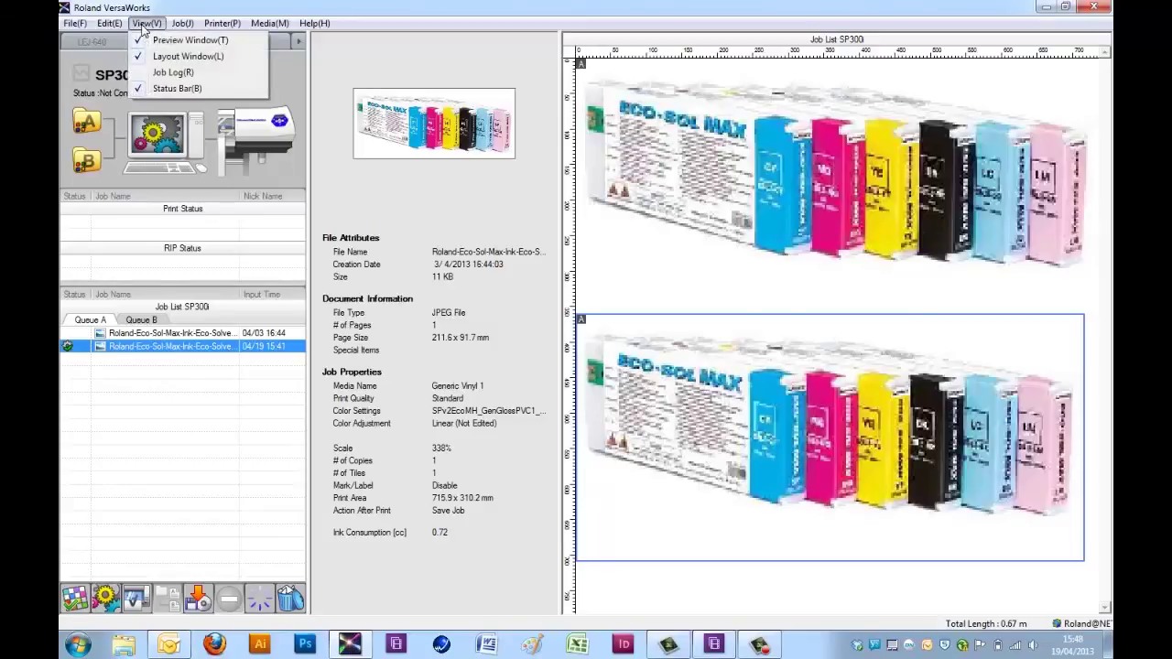